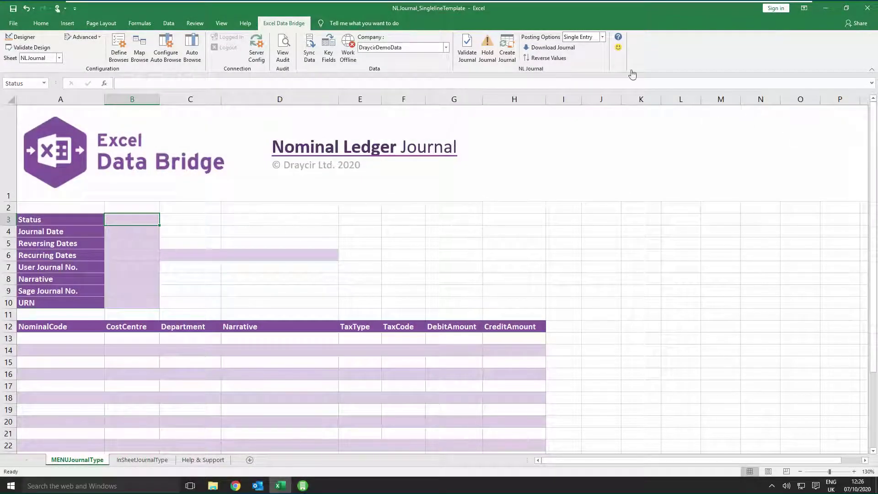
Step: Keep Single entry as the posting option and SINGLE as the sheet's journal type
{"action": "left_click", "coordinate": [602, 36]}
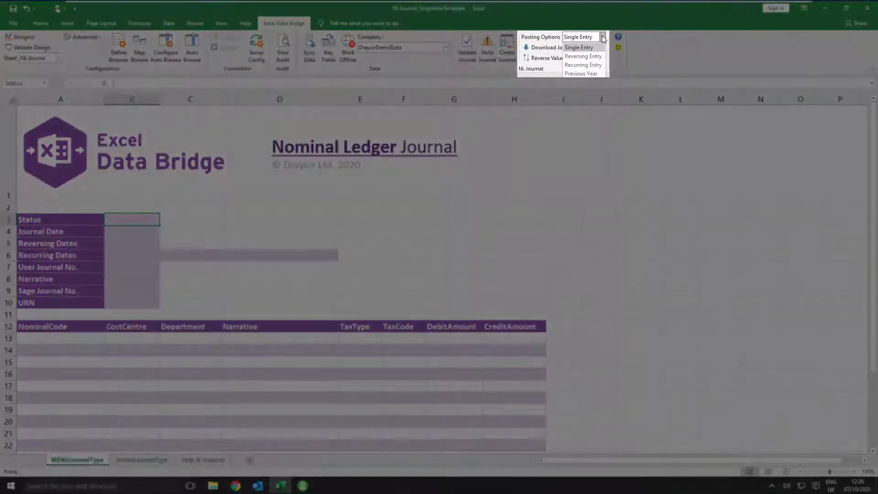
{"action": "left_click", "coordinate": [591, 48]}
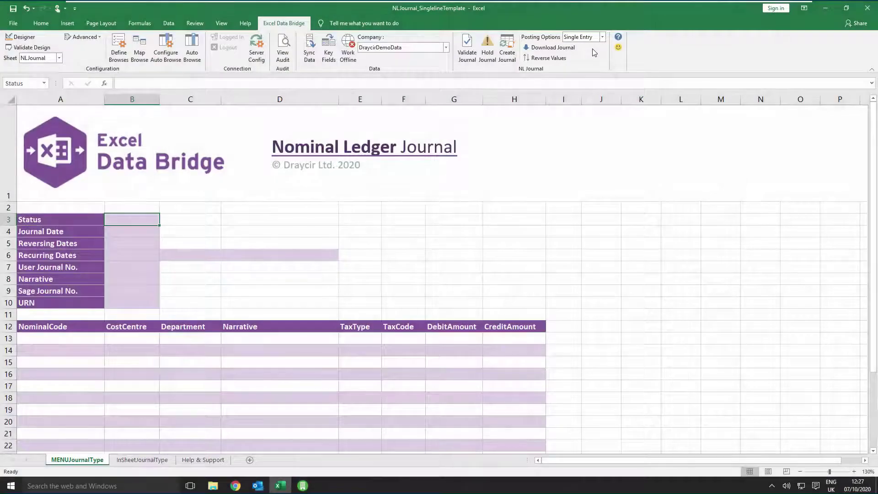
{"action": "left_click", "coordinate": [137, 460]}
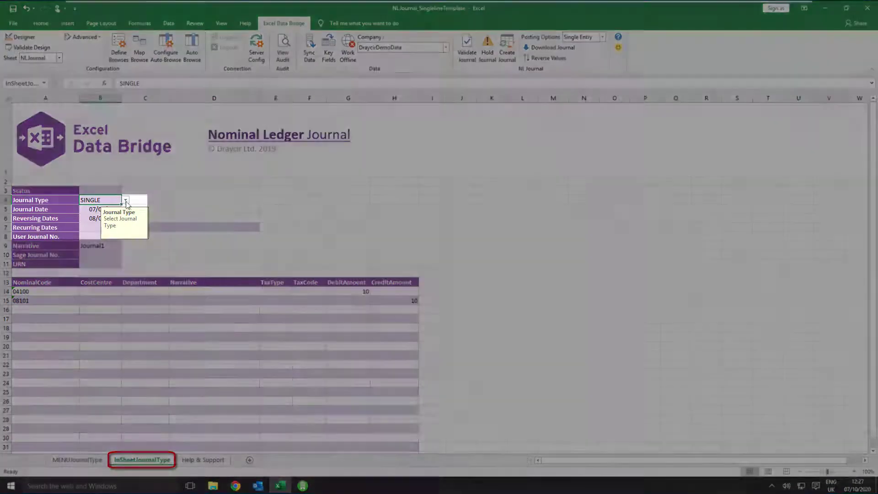
{"action": "left_click", "coordinate": [126, 201]}
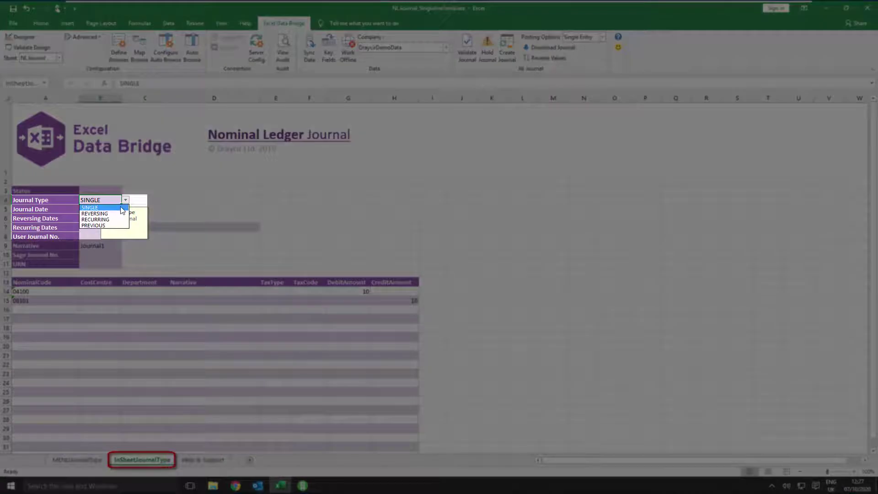
{"action": "left_click", "coordinate": [119, 208]}
{"action": "left_click", "coordinate": [64, 460]}
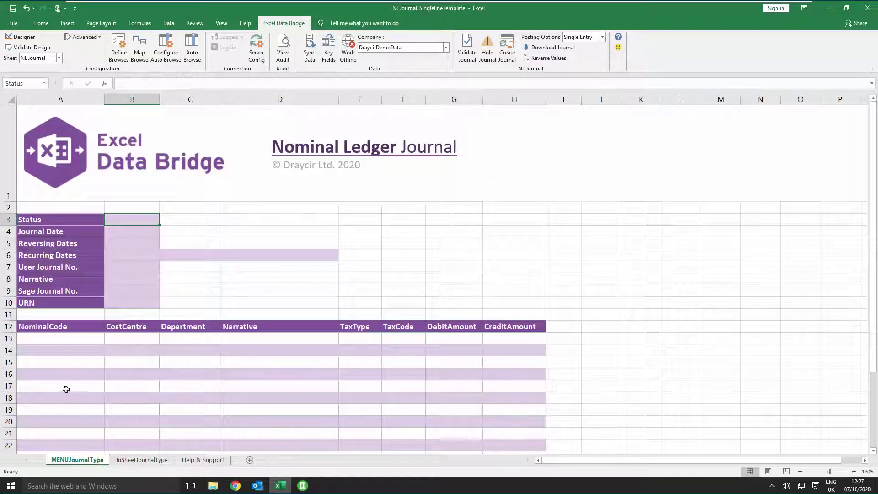
Step: Enter Journal Date 01/01/2017, User Journal No. 1234 and Narrative 'Charges' in the header
{"action": "left_click", "coordinate": [119, 232]}
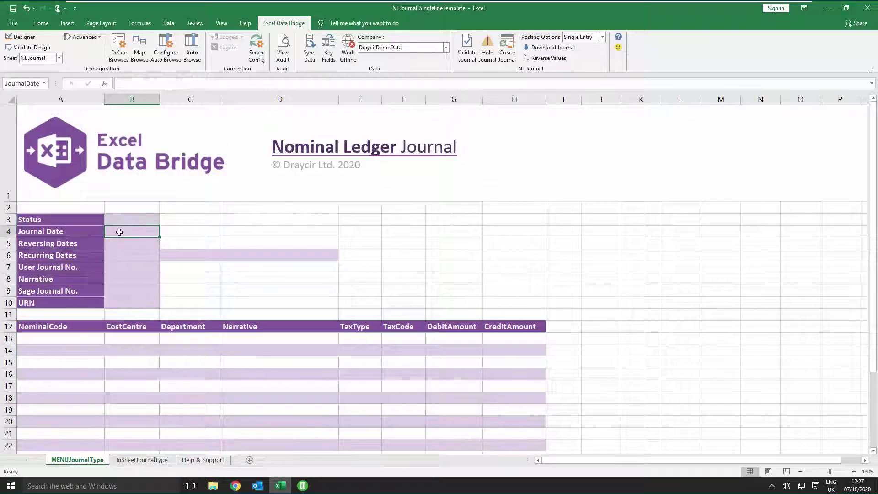
{"action": "type", "text": "01/01/2017"}
{"action": "key", "text": "Return"}
{"action": "key", "text": "Return"}
{"action": "key", "text": "Return"}
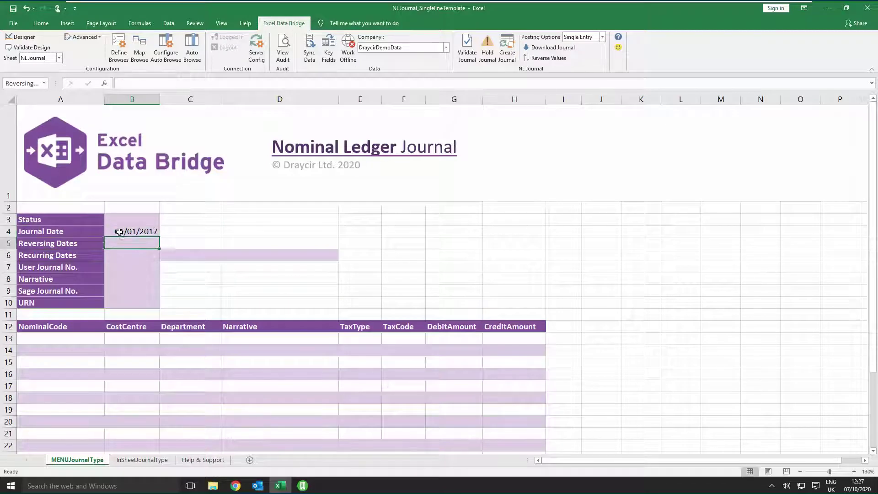
{"action": "type", "text": "1234"}
{"action": "left_click", "coordinate": [114, 280]}
{"action": "type", "text": "Charges"}
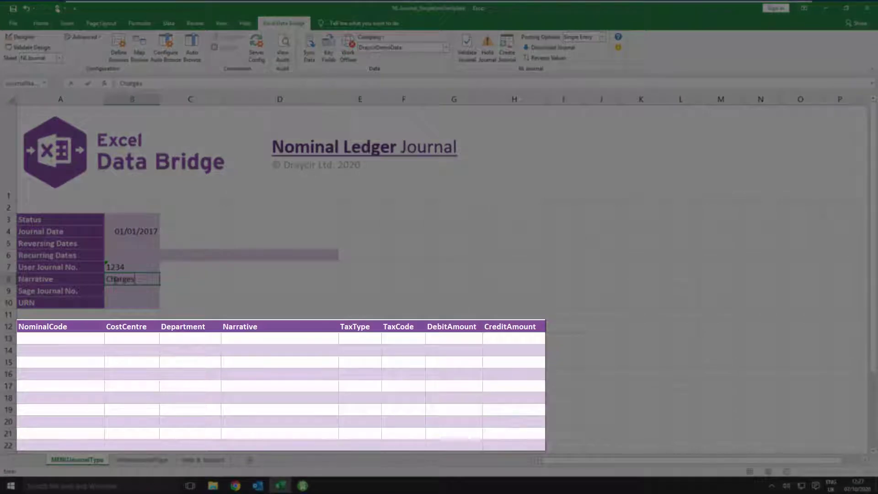
{"action": "left_click", "coordinate": [51, 340]}
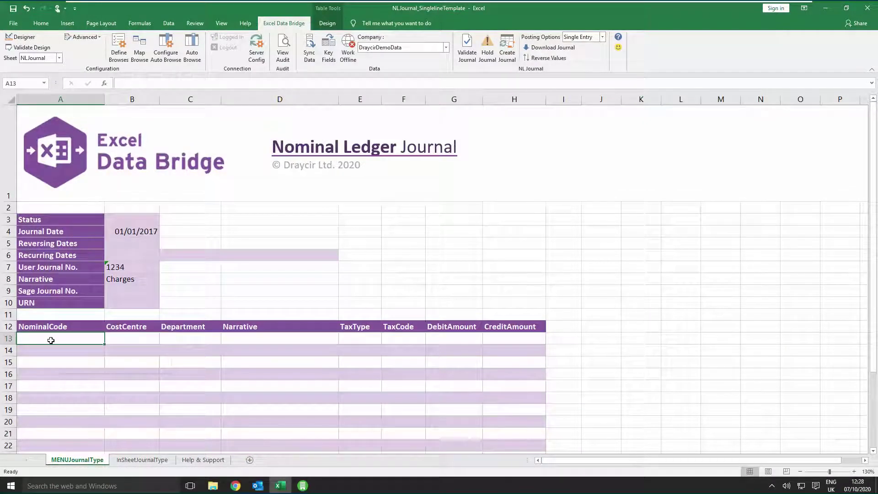
{"action": "right_click", "coordinate": [51, 340]}
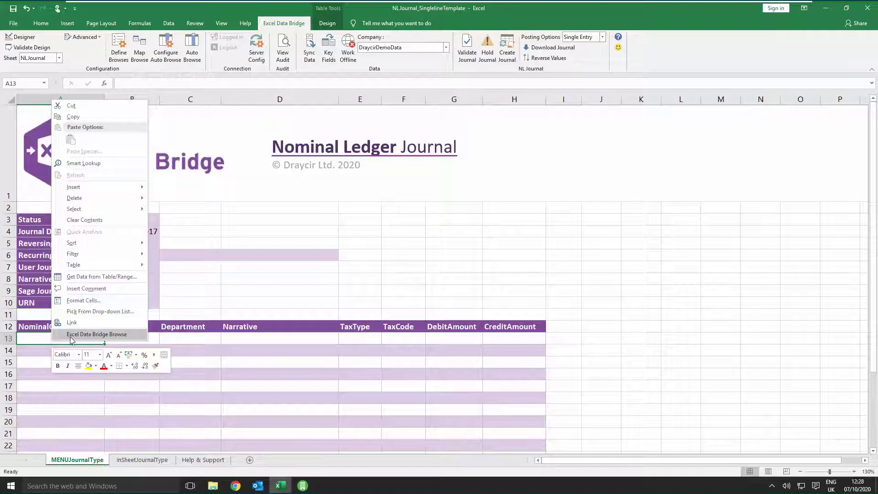
Step: Browse the first line's nominal code to 63200 Bank Charges, filling cost centre and department ADM
{"action": "left_click", "coordinate": [70, 336]}
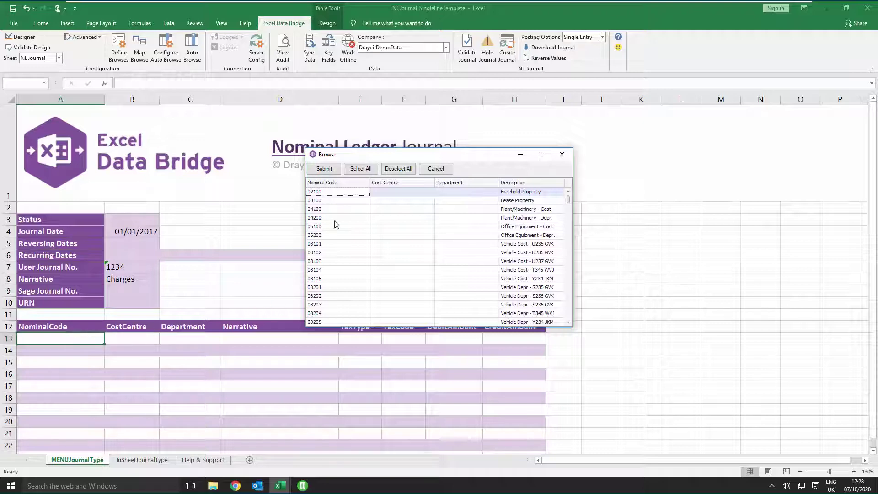
{"action": "left_click", "coordinate": [562, 182]}
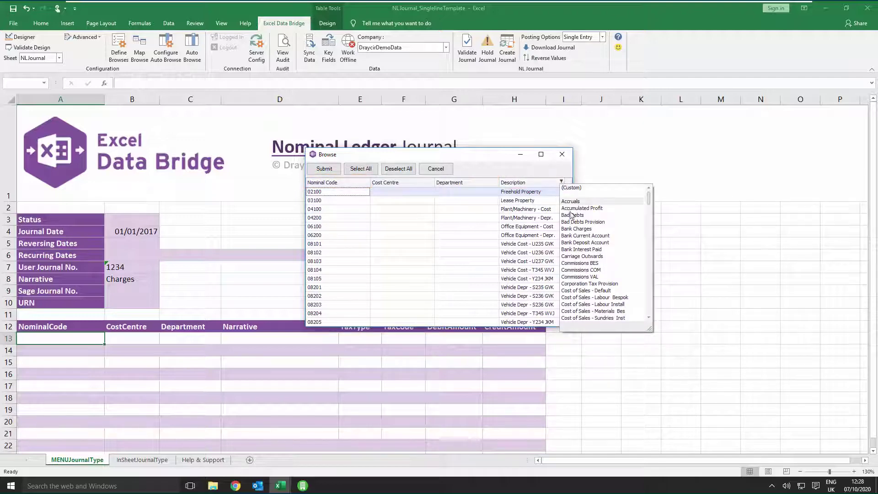
{"action": "left_click", "coordinate": [572, 229]}
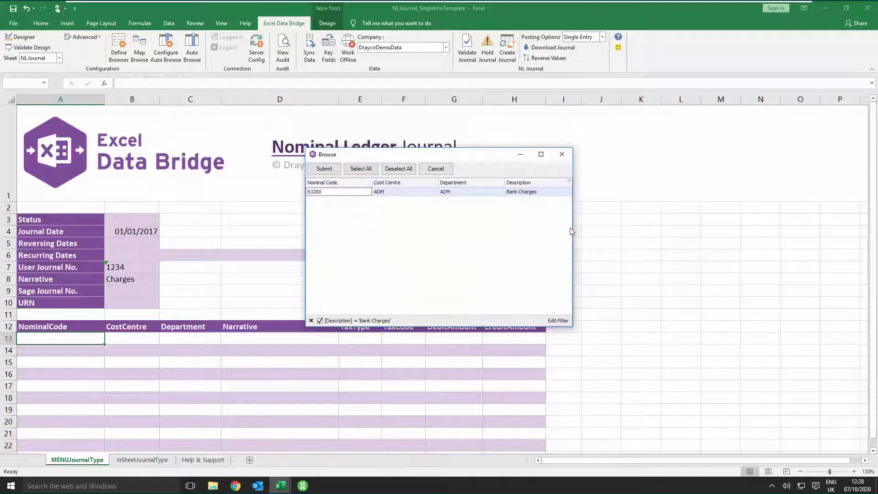
{"action": "left_click", "coordinate": [324, 169]}
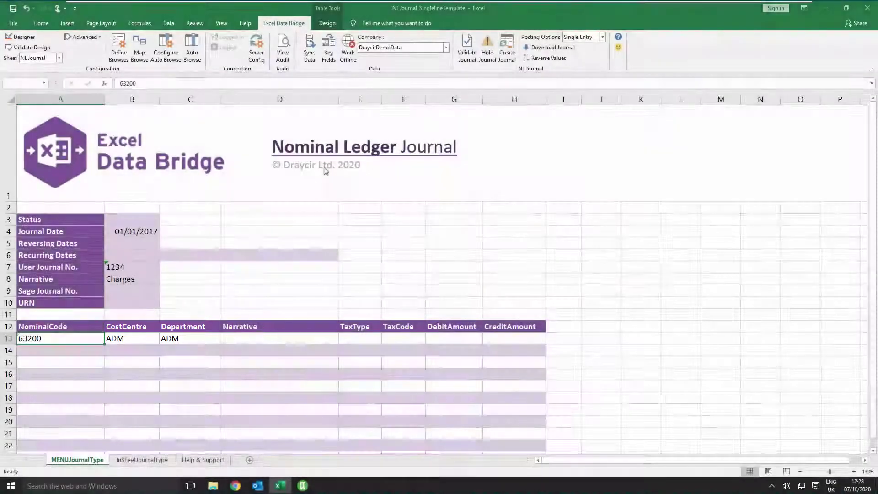
{"action": "left_click", "coordinate": [264, 340]}
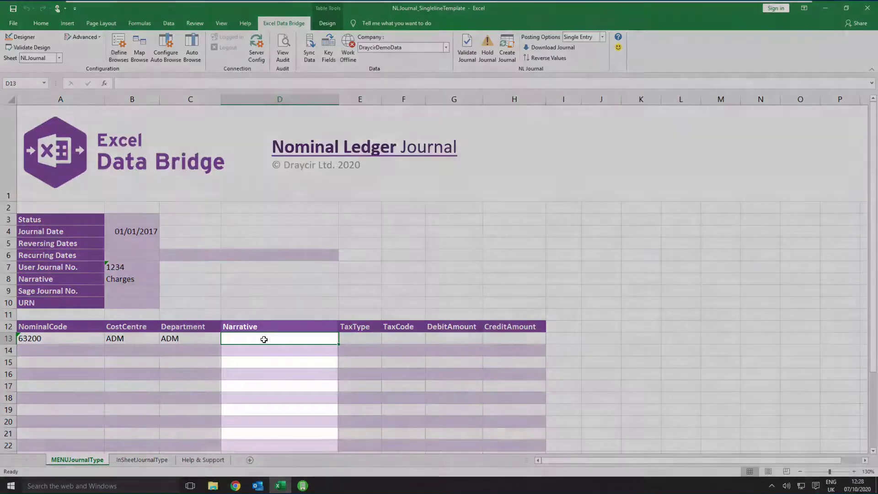
Step: Give the first line the narrative 'Dec charges' and a debit amount of 50
{"action": "type", "text": "Dec charges"}
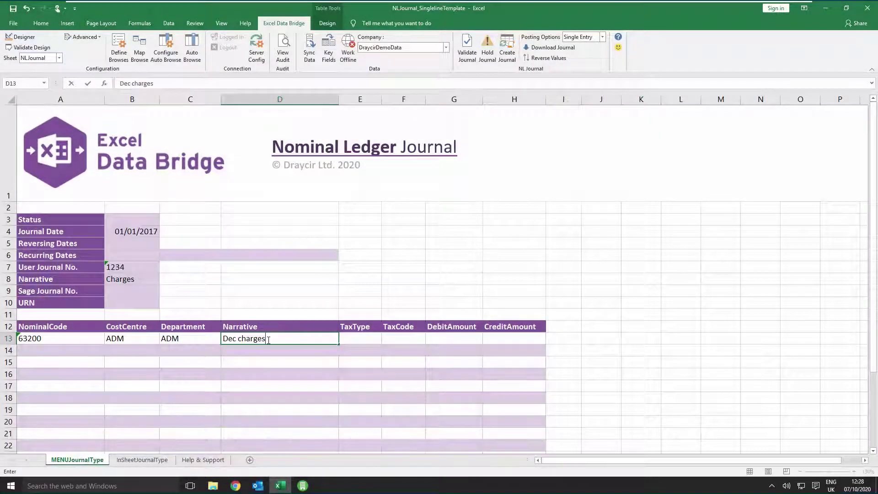
{"action": "left_click", "coordinate": [437, 339]}
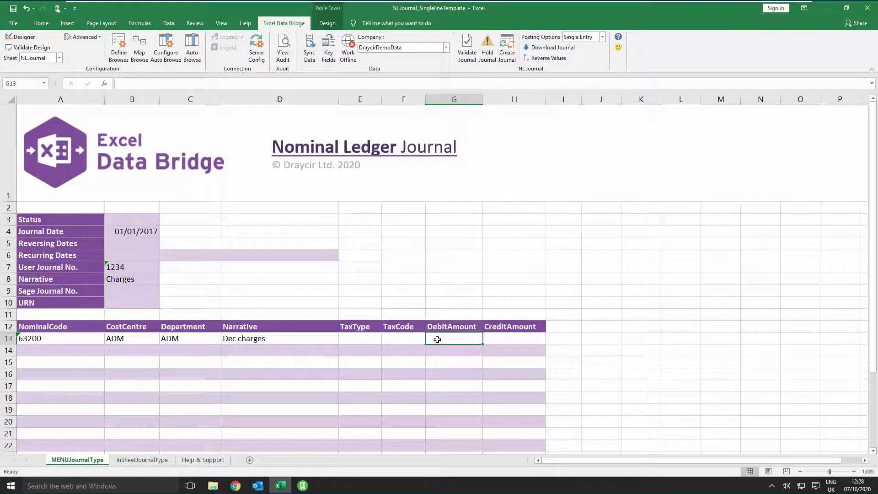
{"action": "type", "text": "50"}
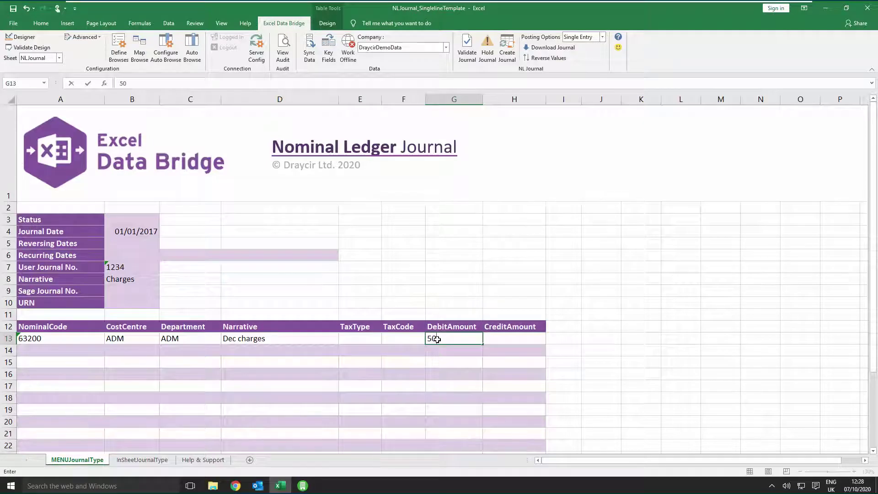
{"action": "left_click", "coordinate": [55, 352]}
{"action": "right_click", "coordinate": [57, 352]}
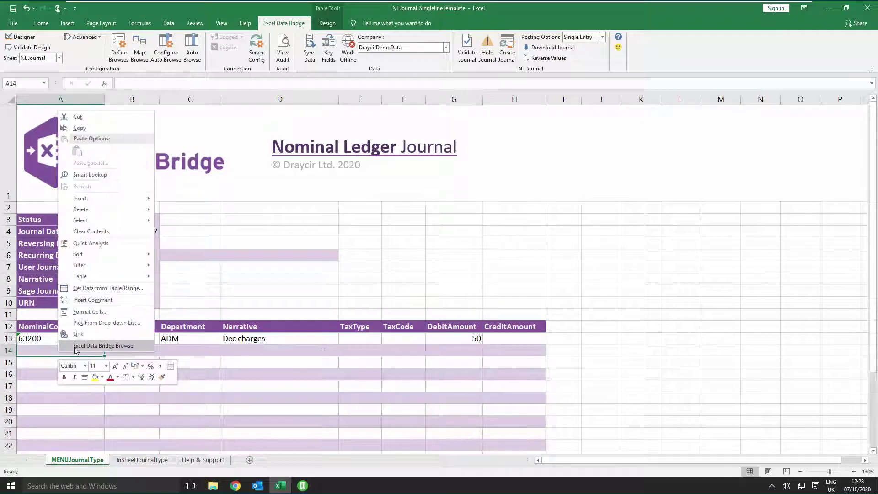
Step: Browse the second line's nominal code to 16800, Bank Current Account
{"action": "left_click", "coordinate": [75, 346]}
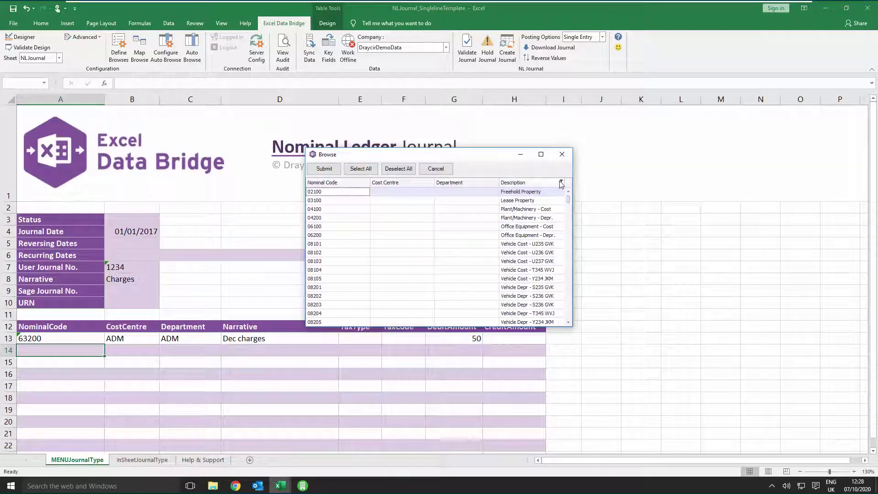
{"action": "left_click", "coordinate": [561, 182]}
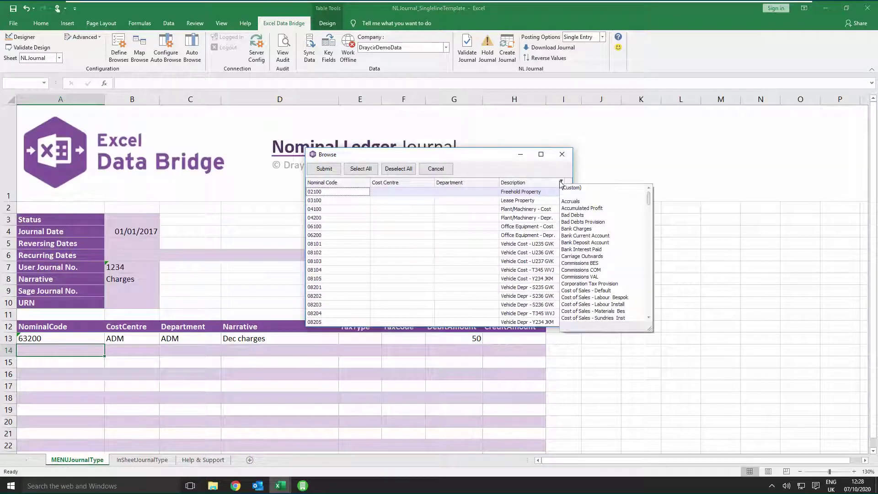
{"action": "left_click", "coordinate": [564, 236]}
{"action": "left_click", "coordinate": [323, 170]}
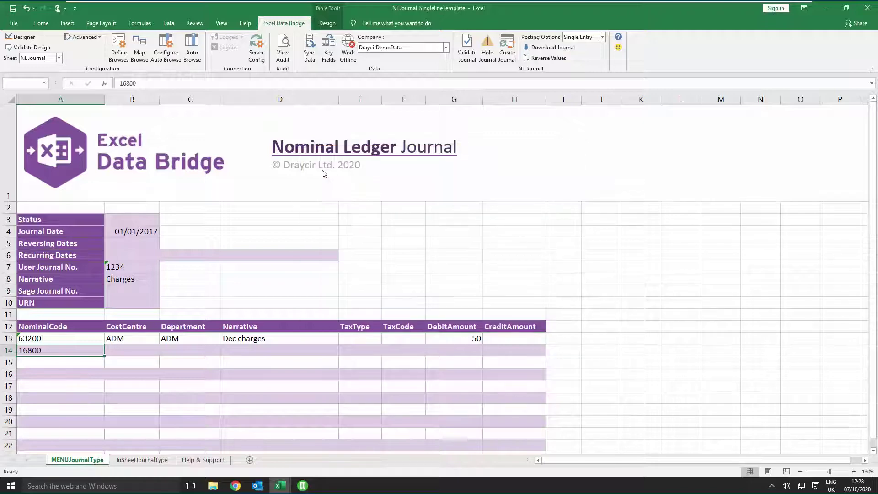
{"action": "left_click", "coordinate": [259, 353]}
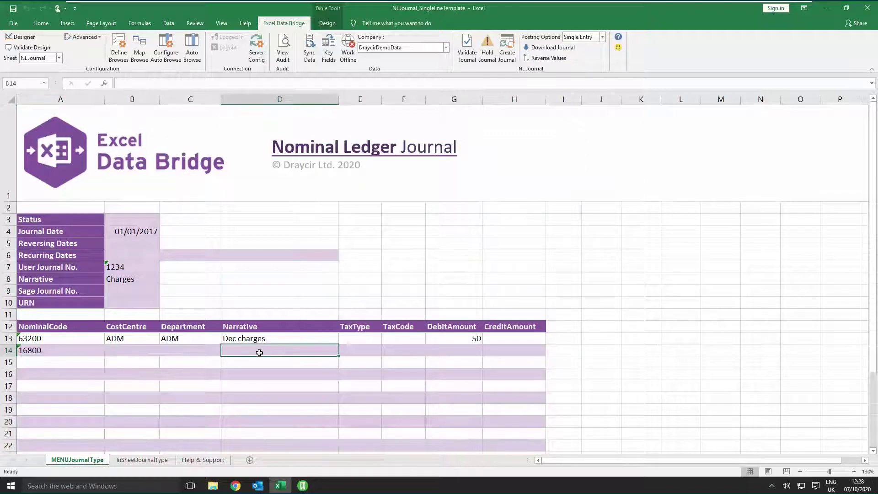
Step: Give the second line narrative 'Dec charges' and a 50 credit, demonstrating Reverse Values twice
{"action": "type", "text": "Dec charges"}
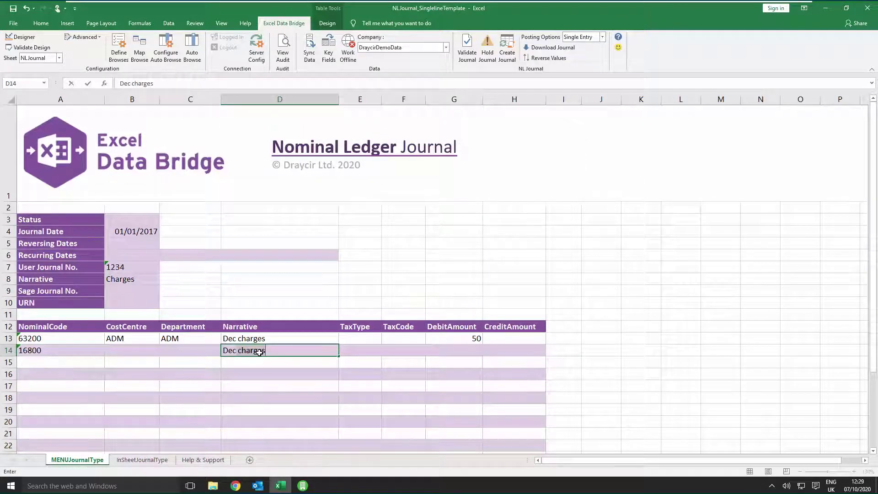
{"action": "key", "text": "Tab"}
{"action": "key", "text": "Tab"}
{"action": "key", "text": "Tab"}
{"action": "key", "text": "Tab"}
{"action": "type", "text": "50"}
{"action": "key", "text": "Return"}
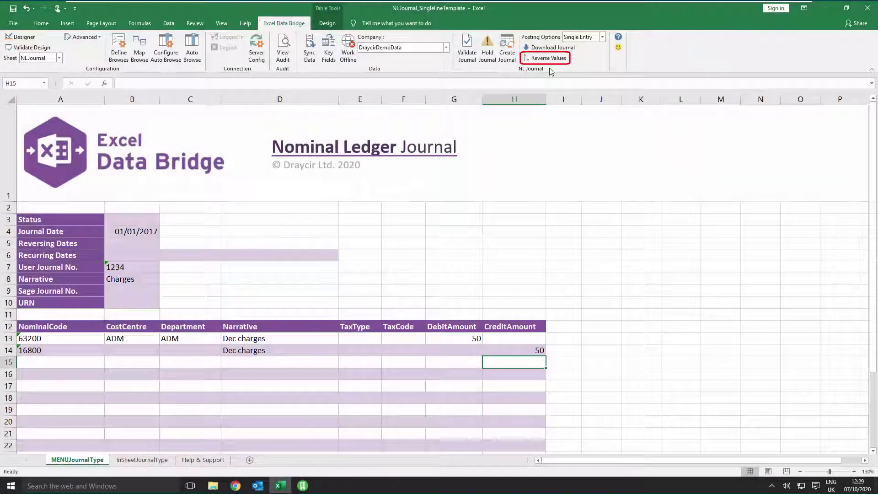
{"action": "left_click", "coordinate": [549, 58]}
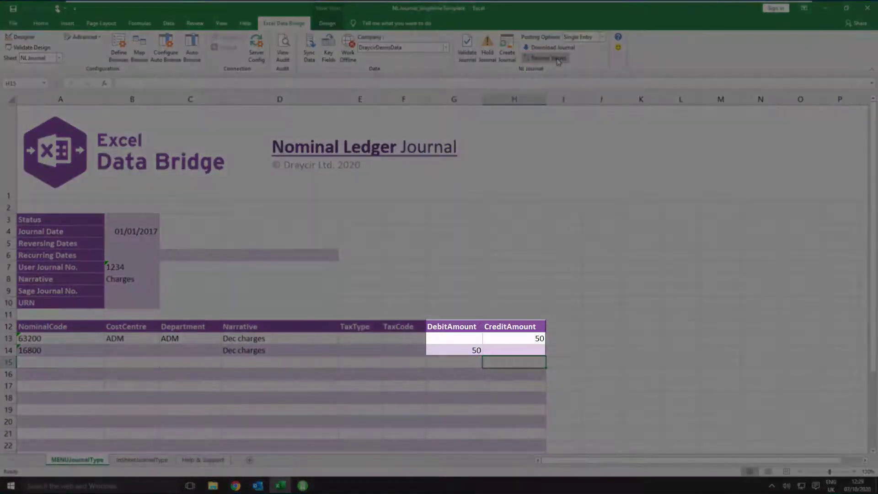
{"action": "left_click", "coordinate": [548, 58]}
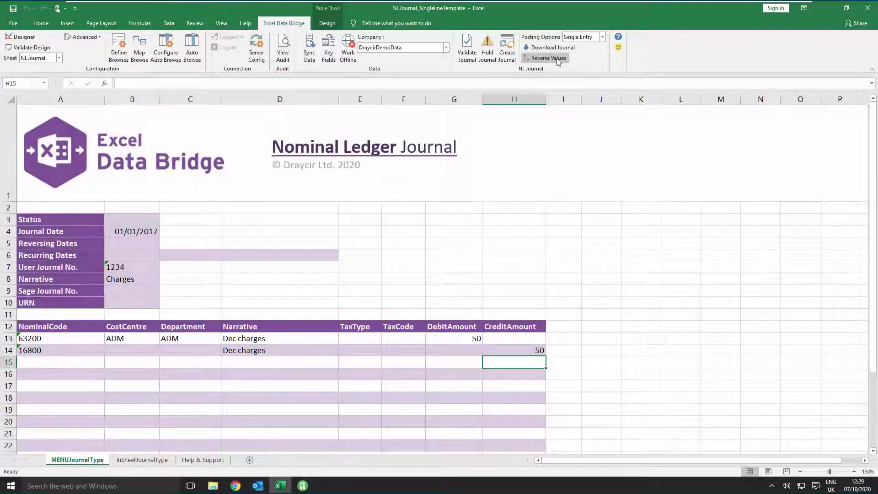
Step: Validate the two-line journal and post it with Create Journal
{"action": "left_click", "coordinate": [464, 54]}
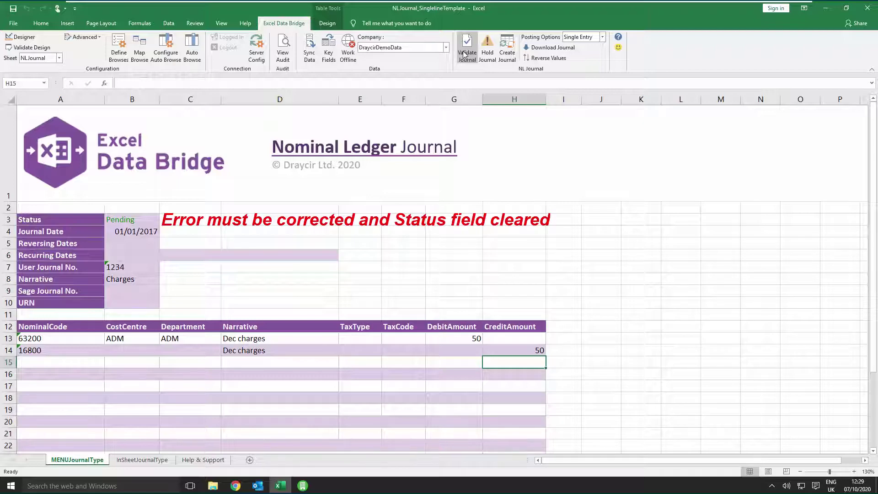
{"action": "left_click", "coordinate": [509, 55]}
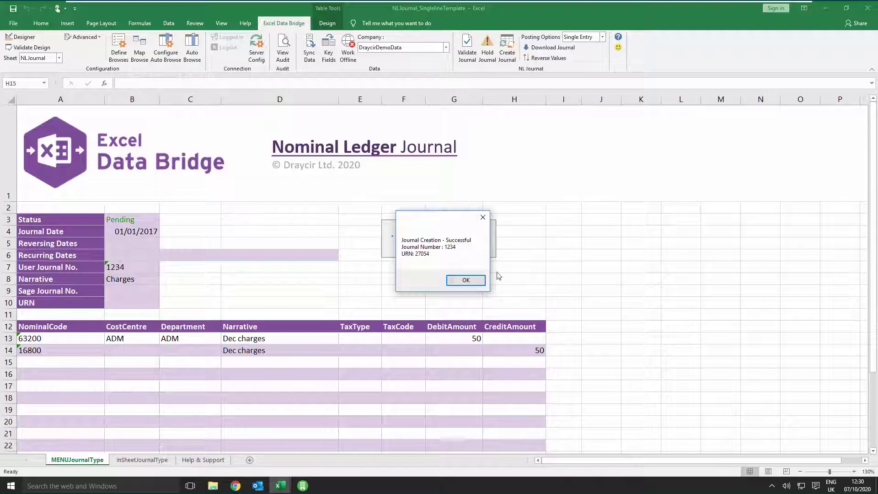
Step: Dismiss the success message and check Status Processed, Sage Journal No. 1234, URN 27054
{"action": "left_click", "coordinate": [461, 284]}
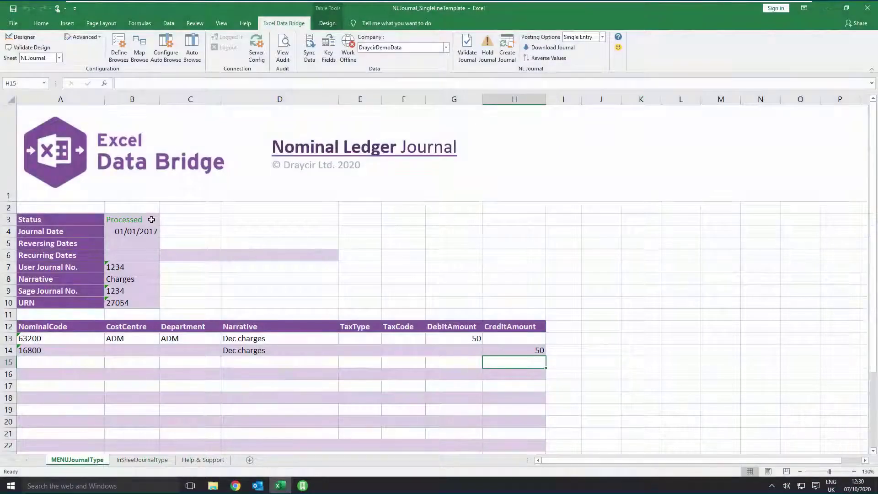
{"action": "left_click", "coordinate": [152, 219]}
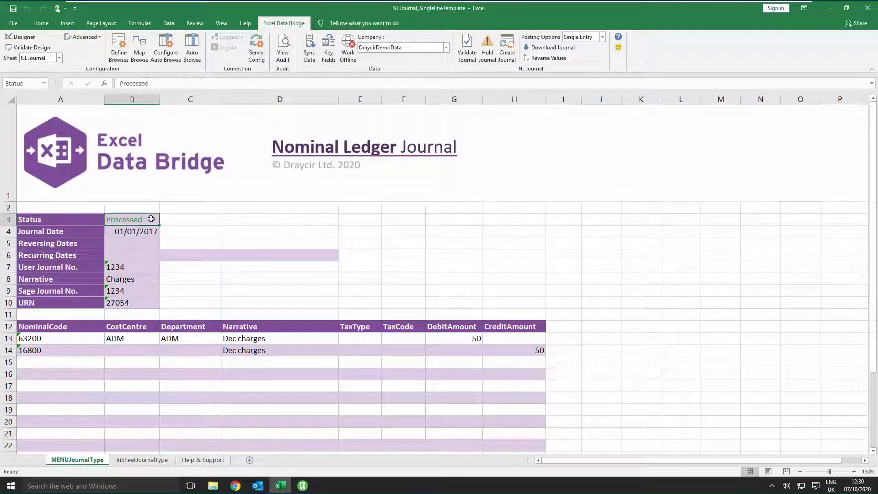
Step: Clear the single-line journal's Processed status, Sage Journal No. and URN values
{"action": "key", "text": "Delete"}
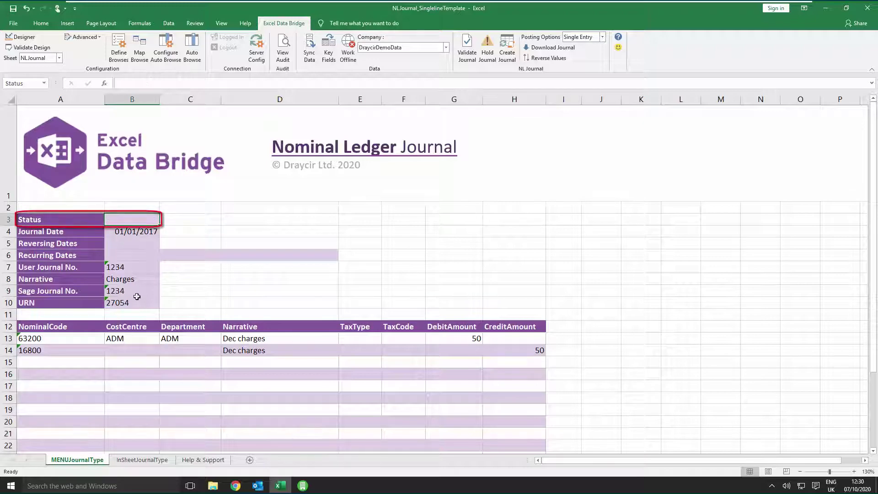
{"action": "left_click_drag", "start_coordinate": [137, 293], "coordinate": [135, 303]}
{"action": "key", "text": "Delete"}
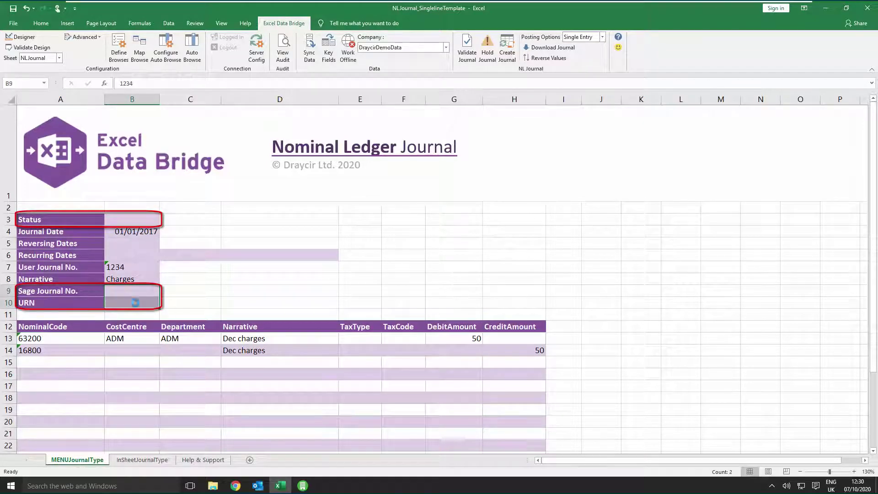
{"action": "left_click", "coordinate": [135, 303]}
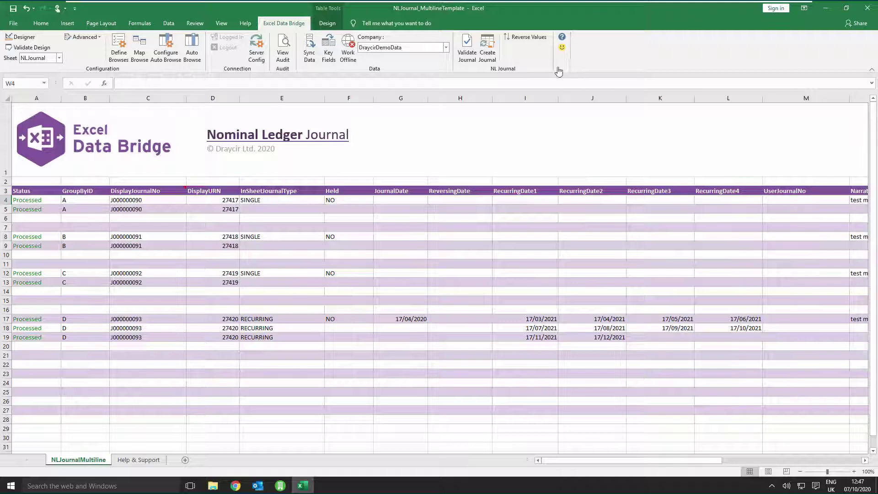
{"action": "left_click_drag", "start_coordinate": [535, 97], "coordinate": [713, 98]}
{"action": "right_click", "coordinate": [713, 99]}
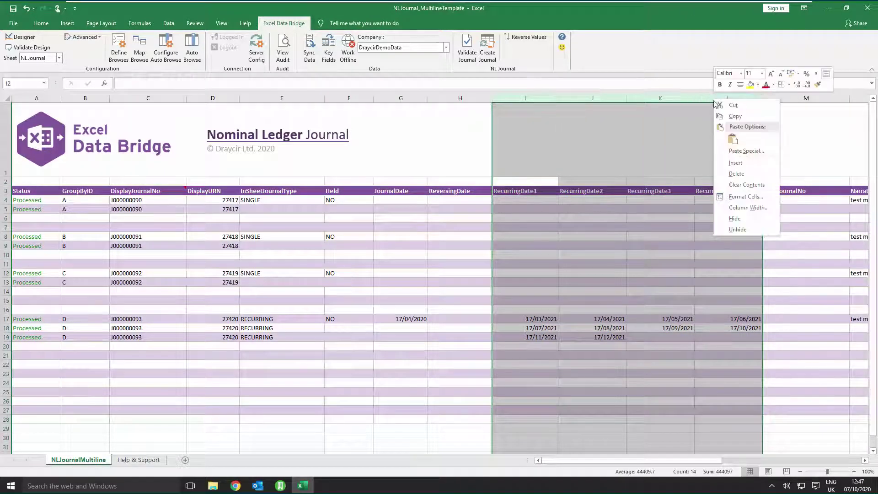
{"action": "left_click", "coordinate": [723, 176]}
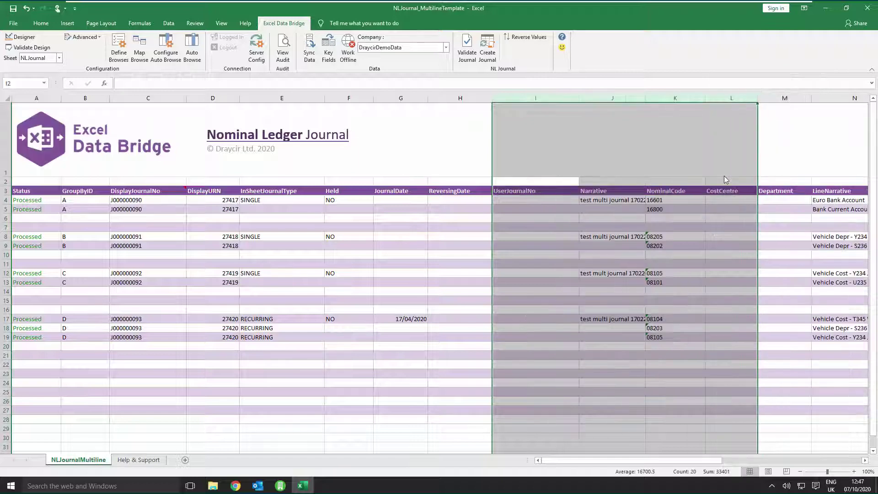
{"action": "left_click", "coordinate": [711, 191]}
{"action": "left_click", "coordinate": [527, 192]}
{"action": "key", "text": "ctrl+z"}
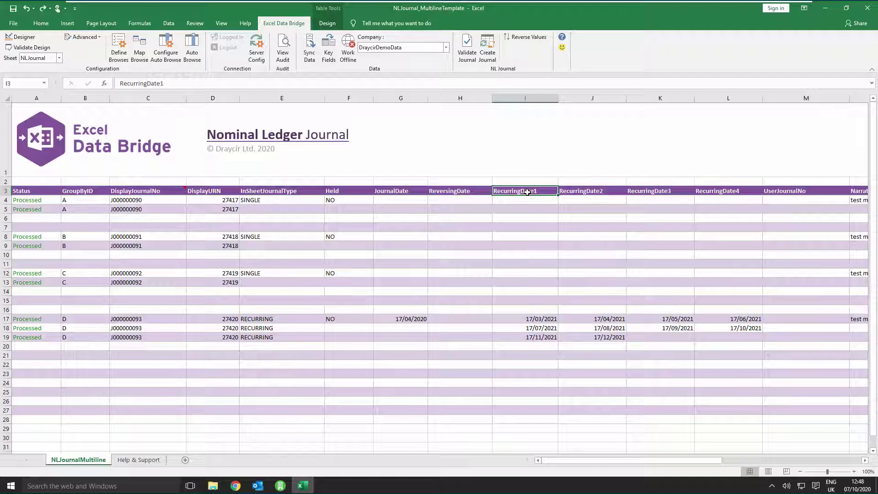
Step: Clear Status, journal numbers and URNs in rows 4–19, then repost the four multiline journals
{"action": "left_click", "coordinate": [41, 201]}
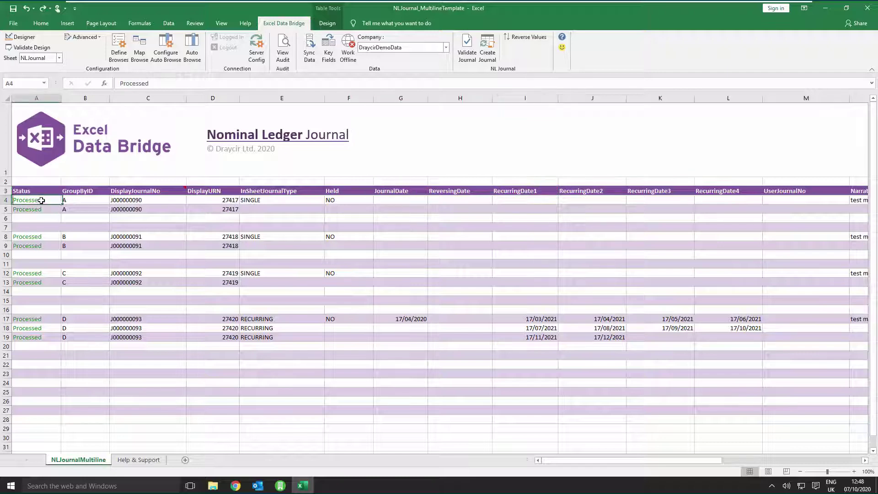
{"action": "left_click_drag", "start_coordinate": [41, 245], "coordinate": [43, 339]}
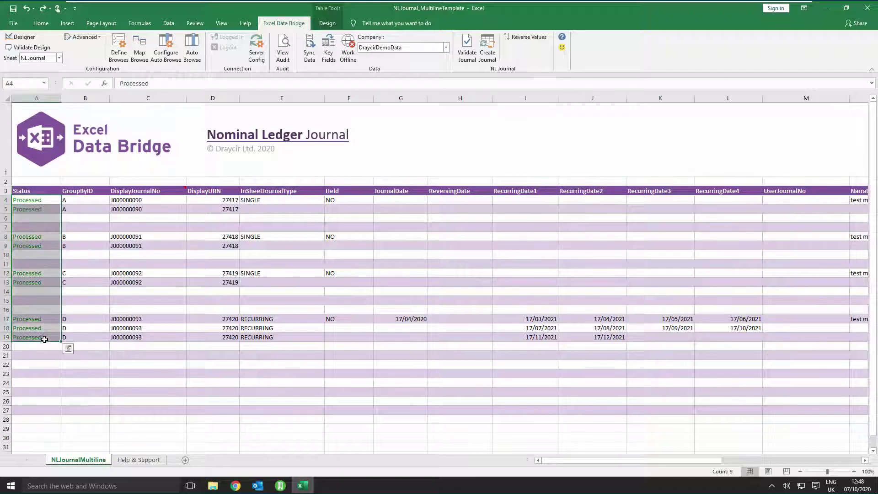
{"action": "key", "text": "Delete"}
{"action": "left_click_drag", "start_coordinate": [138, 200], "coordinate": [223, 339]}
{"action": "key", "text": "Delete"}
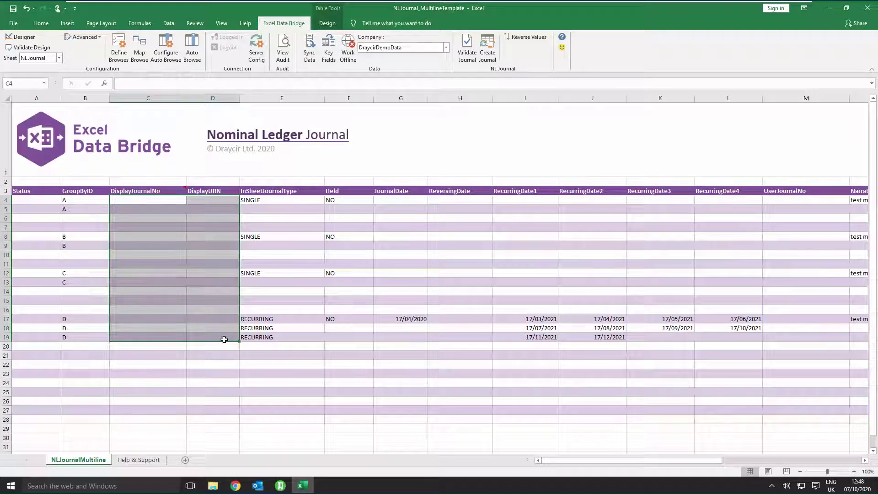
{"action": "left_click", "coordinate": [222, 337]}
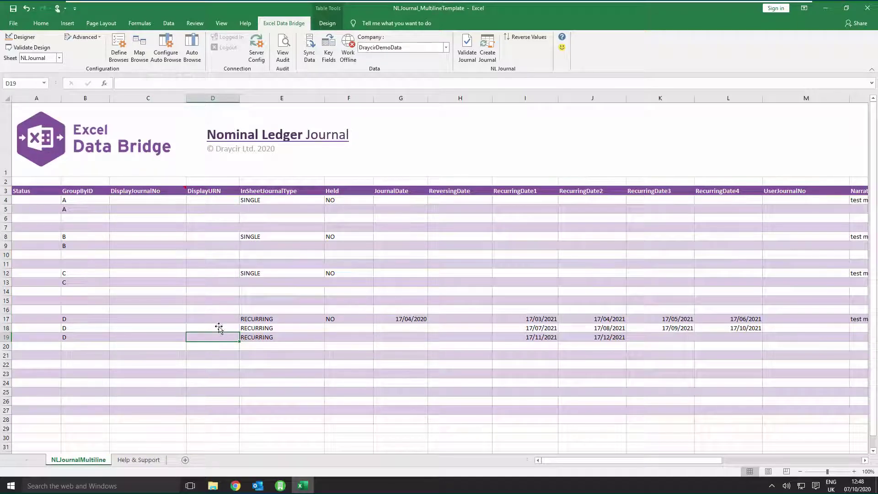
{"action": "left_click", "coordinate": [488, 49]}
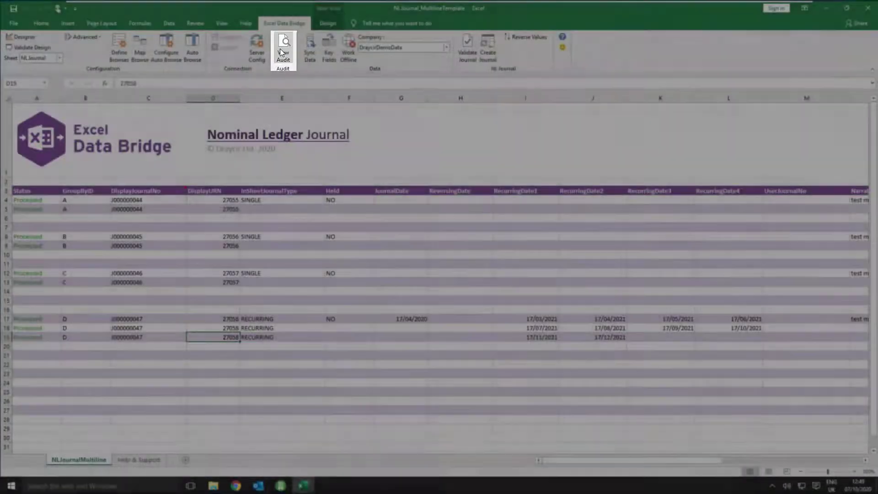
Step: Open the auditing log and view transaction data for Batch Id 5, journal J000000046
{"action": "left_click", "coordinate": [282, 51]}
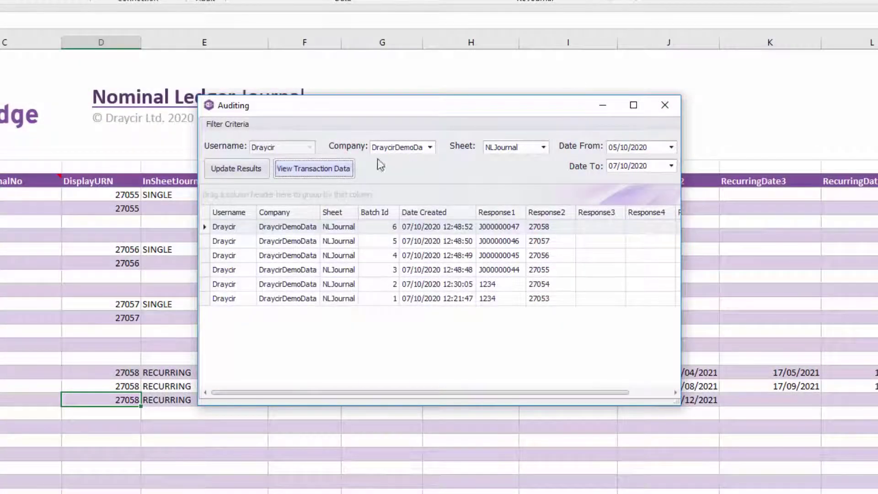
{"action": "left_click", "coordinate": [287, 242]}
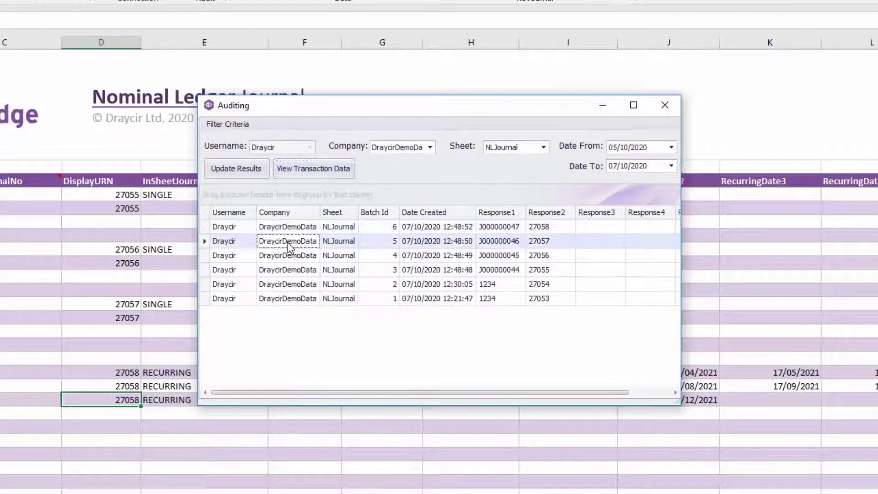
{"action": "left_click", "coordinate": [307, 168]}
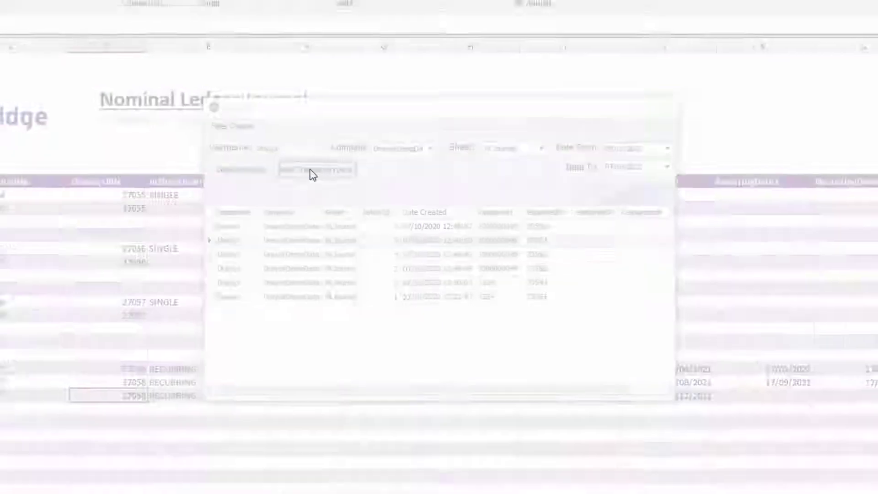